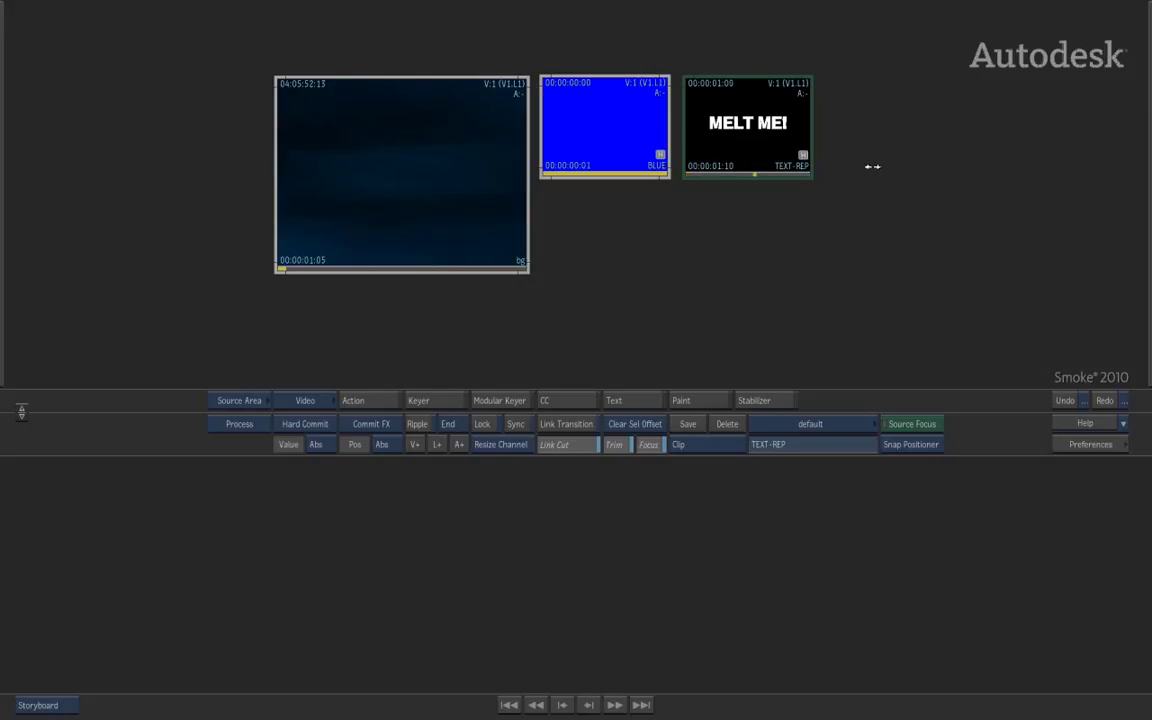
Rewind the TEXT-REP clip to its first frame and load it into Paint as the Front input only.
left_click_drag(899, 176, 540, 179)
left_click(681, 400)
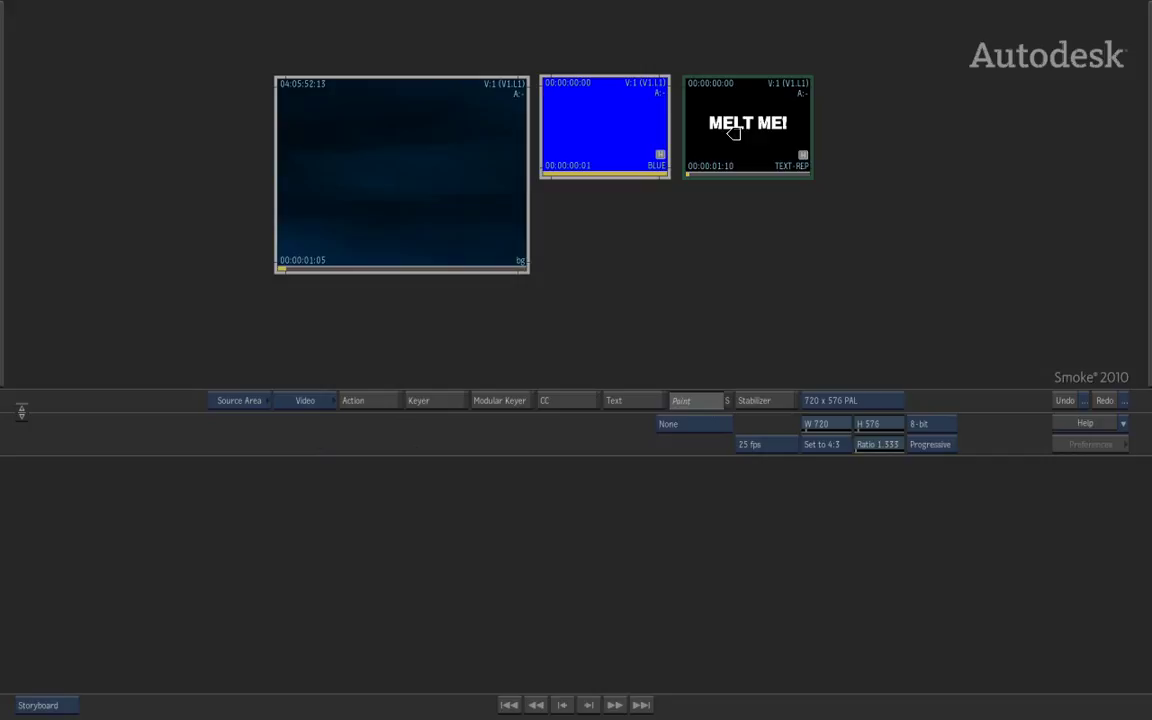
left_click(688, 433)
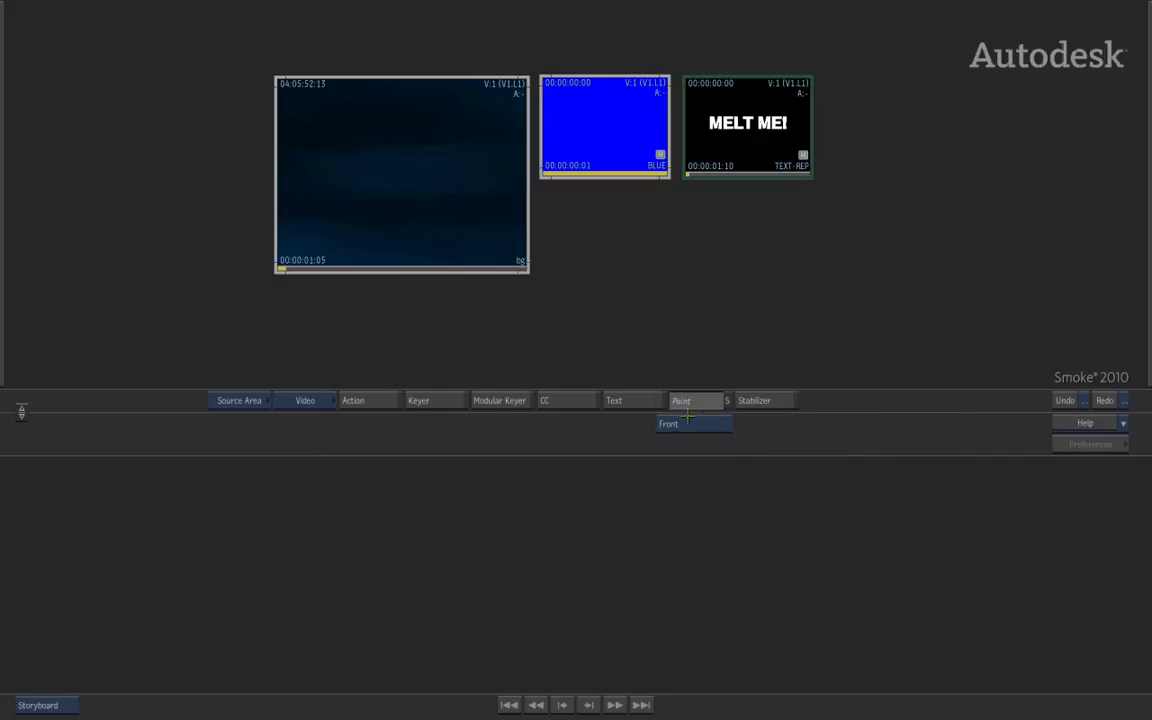
left_click(715, 85)
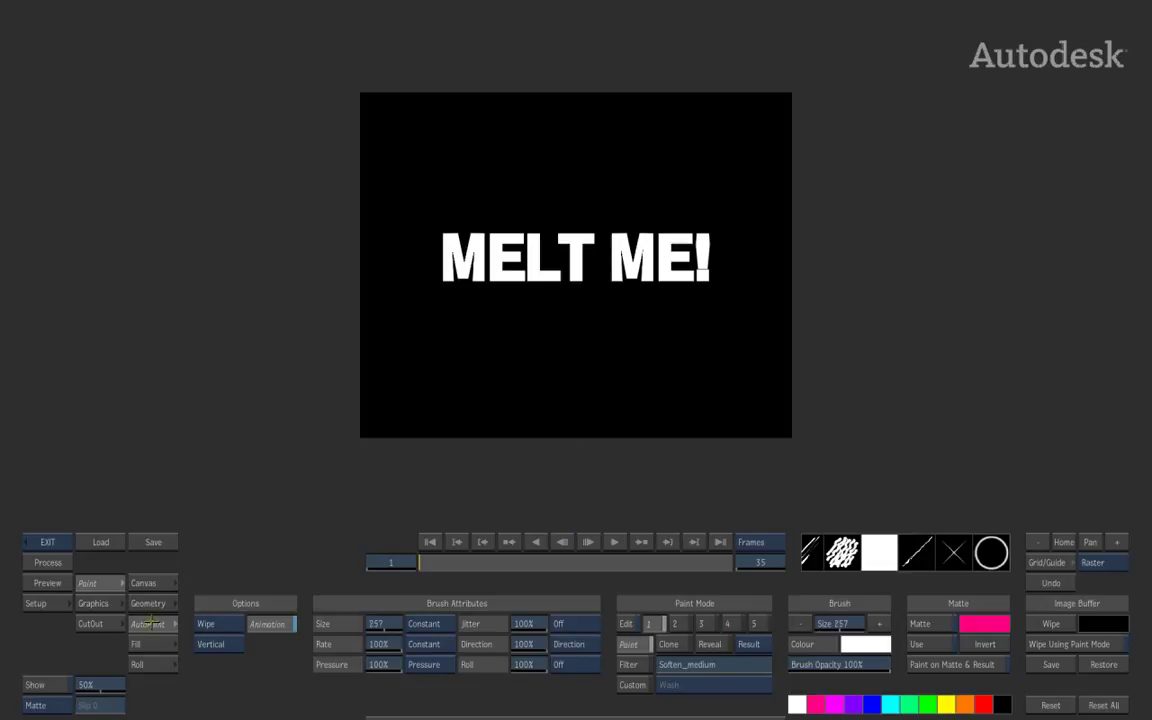
Set AutoPaint to record User strokes with a size 250 brush and the custom Smear paint mode.
left_click(258, 627)
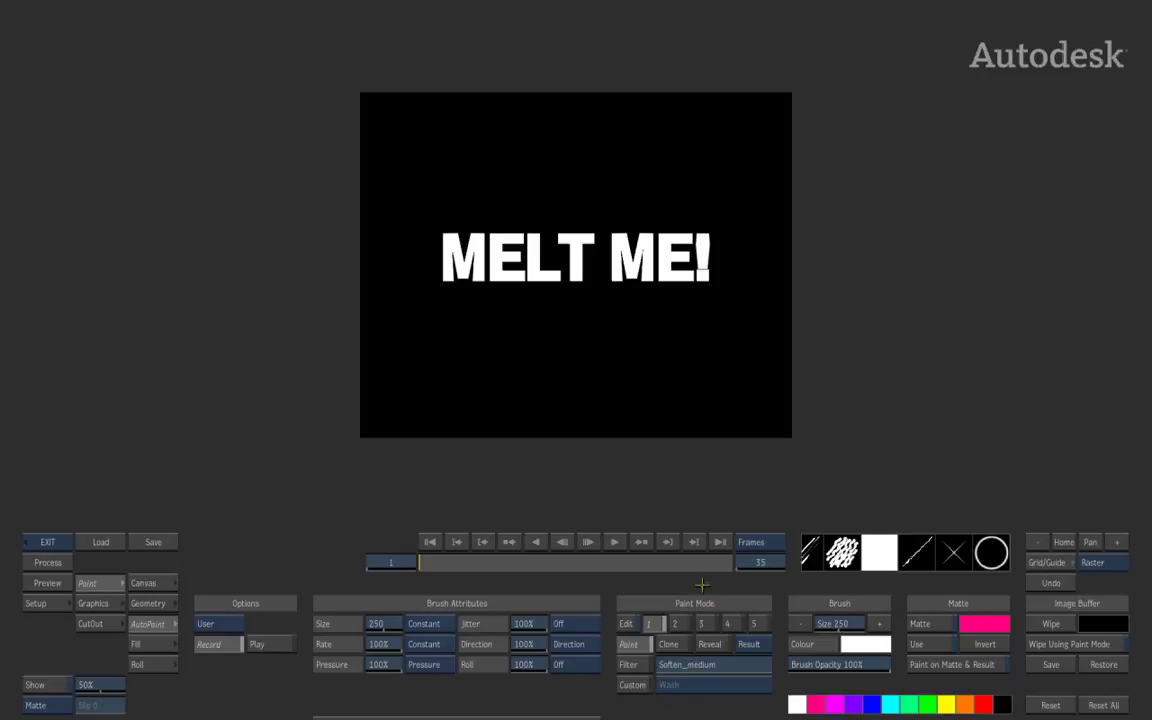
left_click(632, 685)
left_click(705, 684)
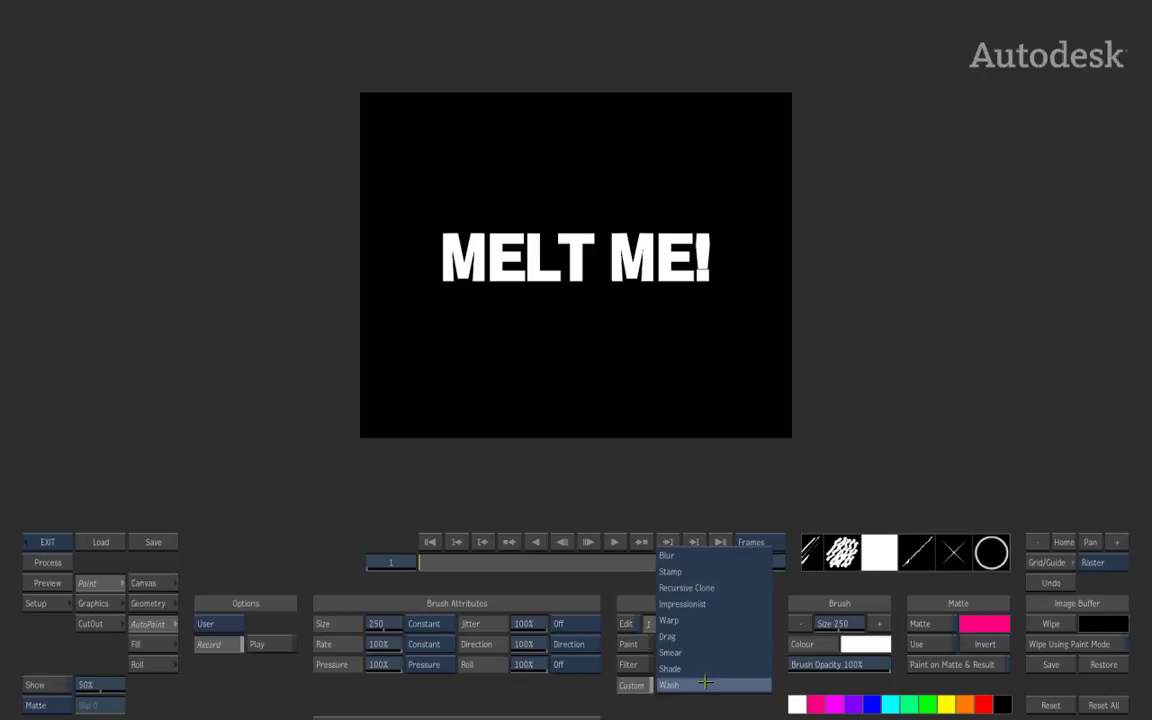
left_click(700, 652)
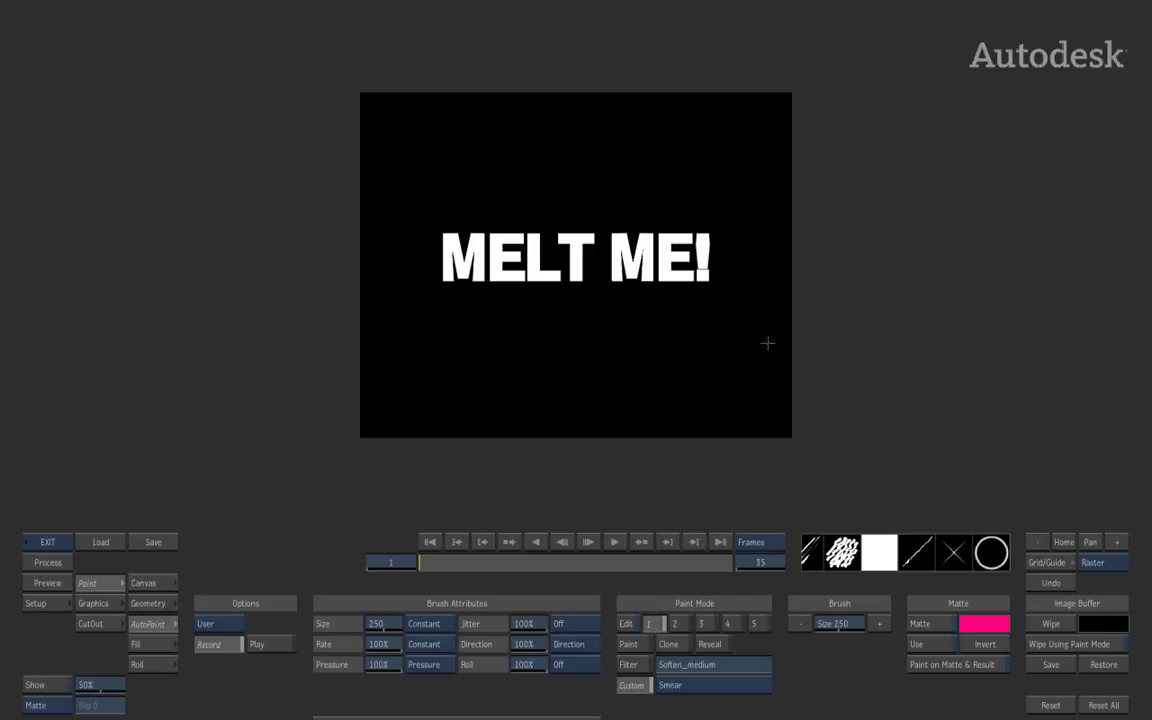
Record repeated downward smear strokes across the whole MELT ME! text, dragging the letters off the canvas until they melt away.
left_click_drag(487, 141, 480, 436)
left_click_drag(530, 167, 515, 436)
left_click_drag(568, 190, 580, 533)
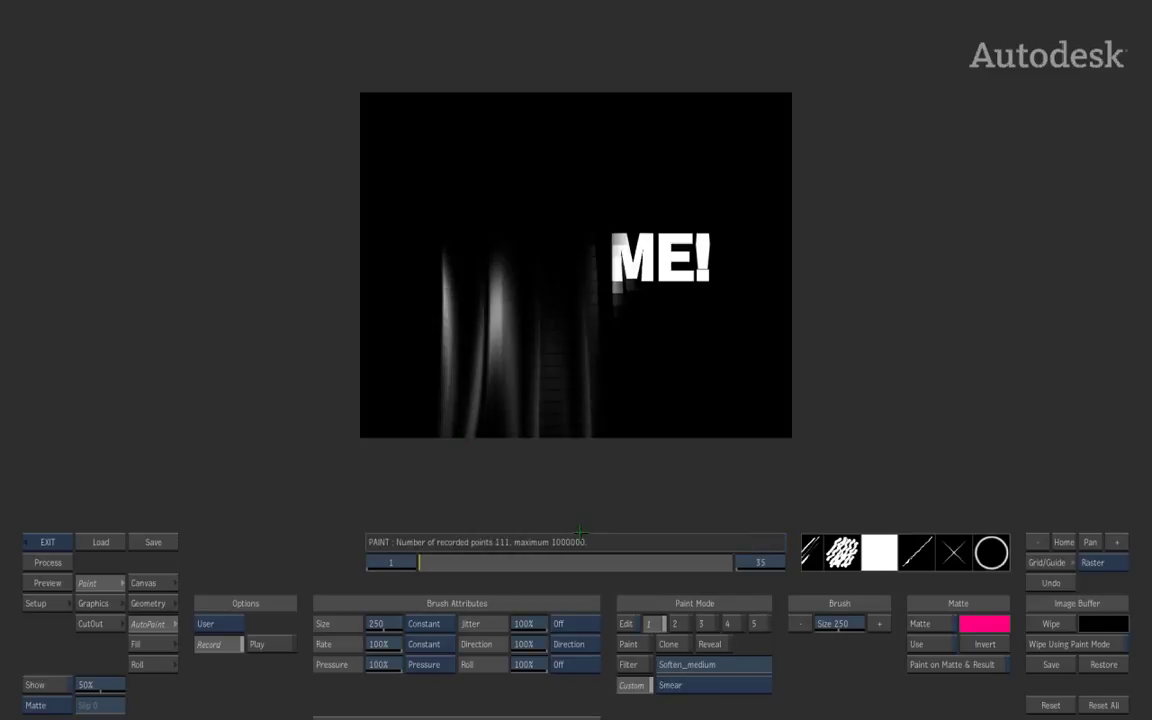
left_click_drag(625, 212, 630, 395)
left_click_drag(656, 215, 664, 436)
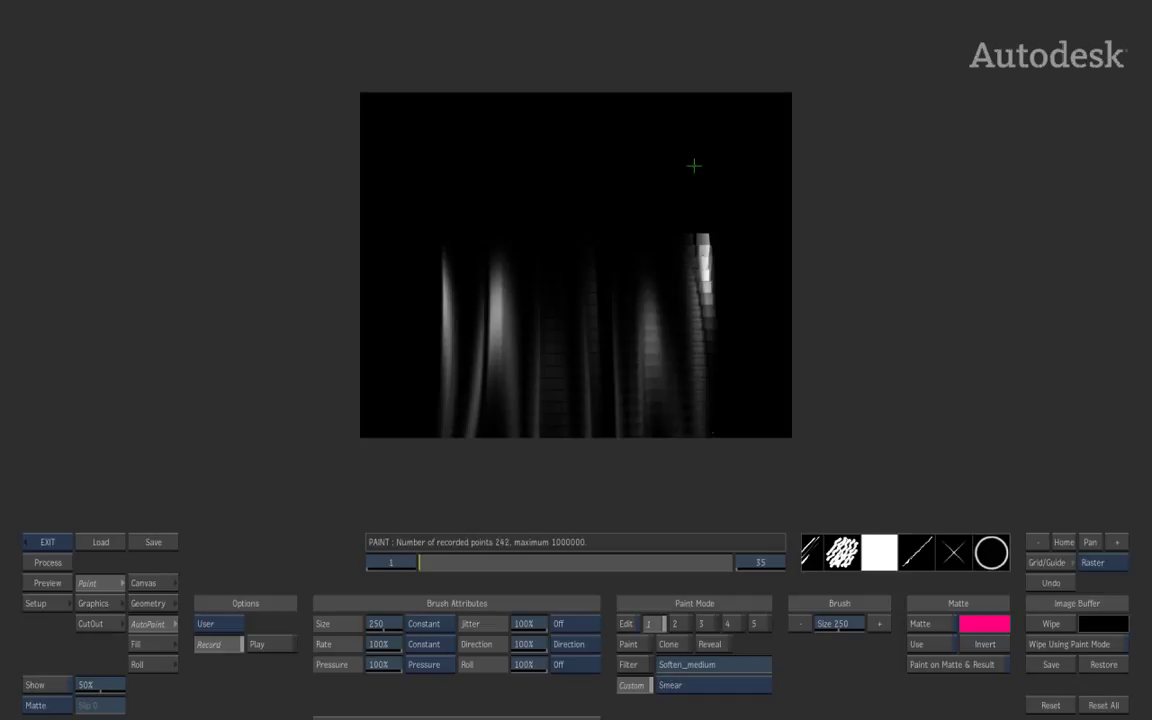
left_click_drag(693, 166, 749, 526)
left_click_drag(693, 200, 722, 470)
left_click_drag(649, 194, 635, 488)
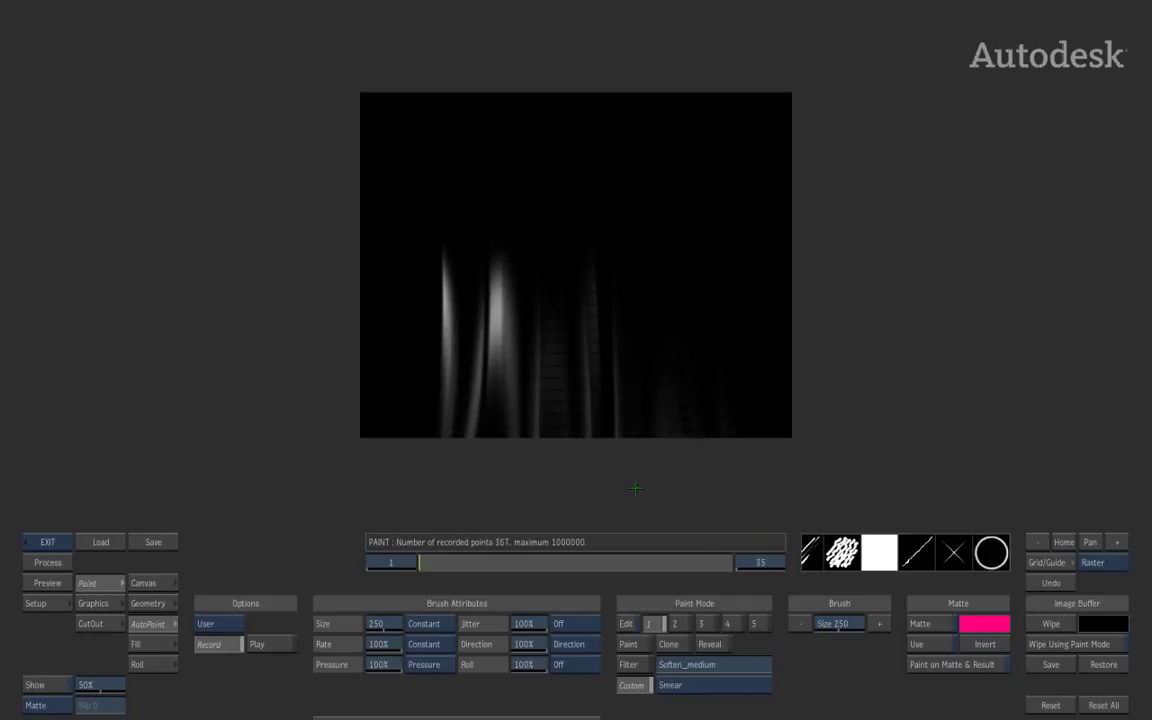
left_click_drag(540, 240, 542, 395)
left_click_drag(505, 240, 500, 395)
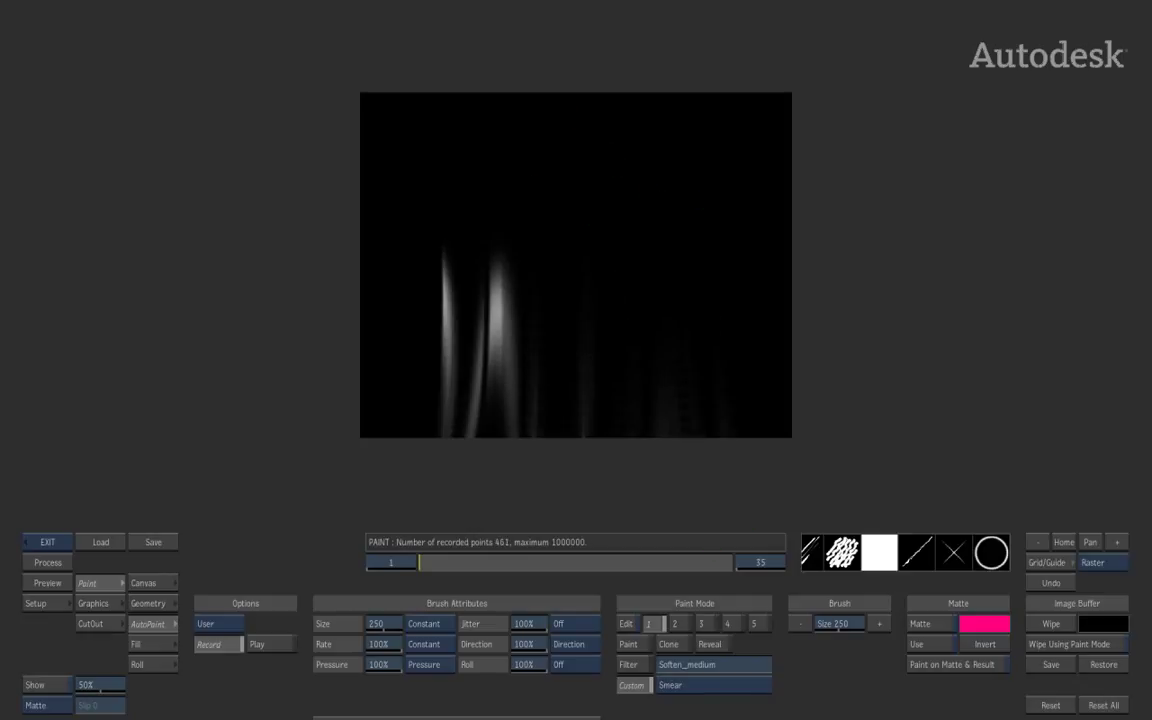
left_click_drag(495, 240, 470, 430)
mouse_move(446, 235)
left_mouse_down()
mouse_move(479, 231)
mouse_move(477, 520)
left_mouse_up()
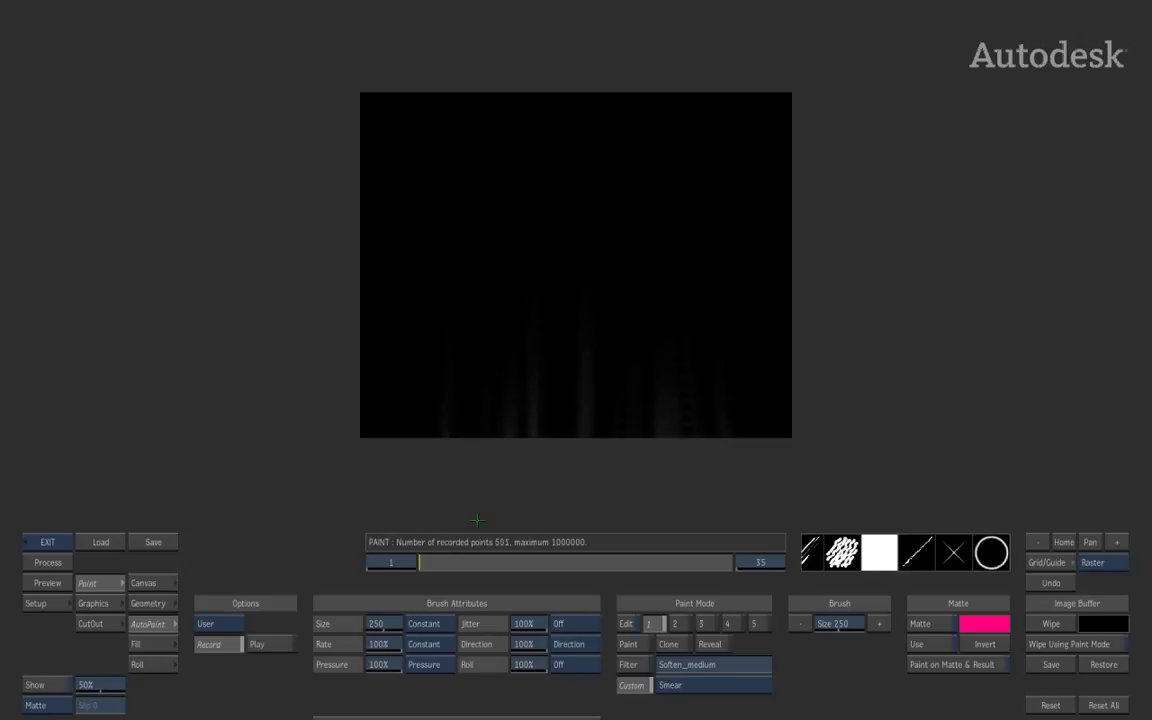
left_click_drag(540, 240, 542, 440)
left_click_drag(585, 240, 600, 560)
left_click_drag(660, 200, 678, 440)
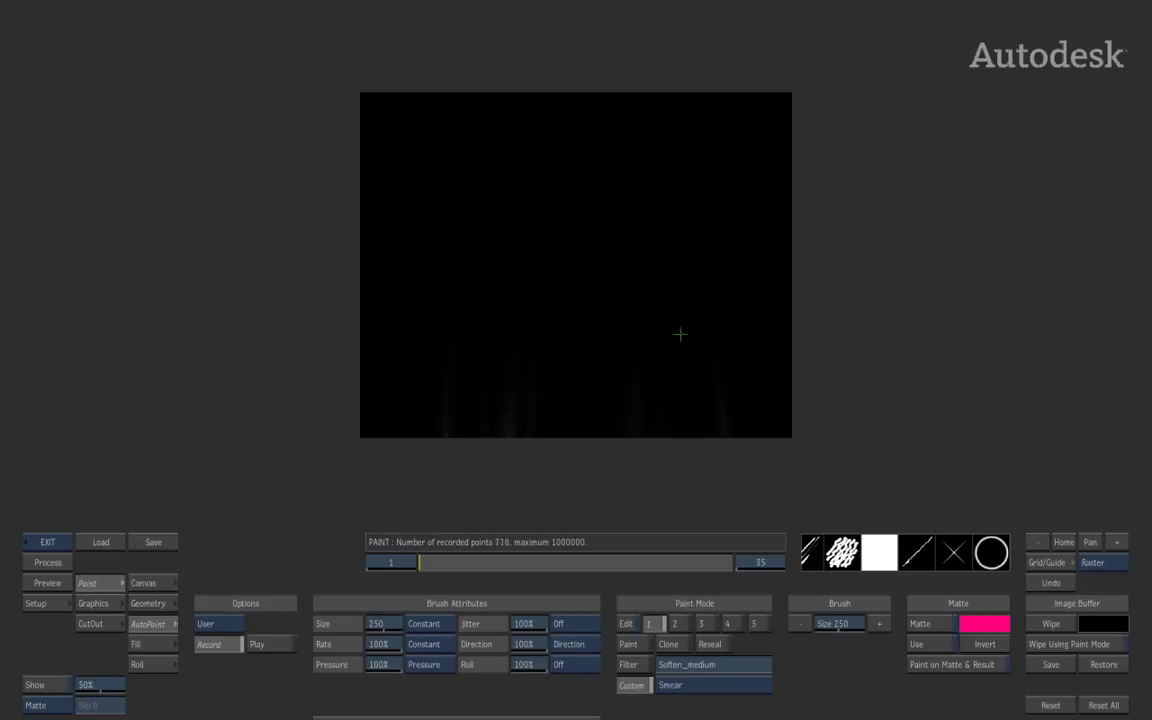
left_click_drag(505, 250, 510, 445)
Switch AutoPaint to playing back the recorded strokes, display them as a wireframe, and scrub through the frames.
left_click(266, 645)
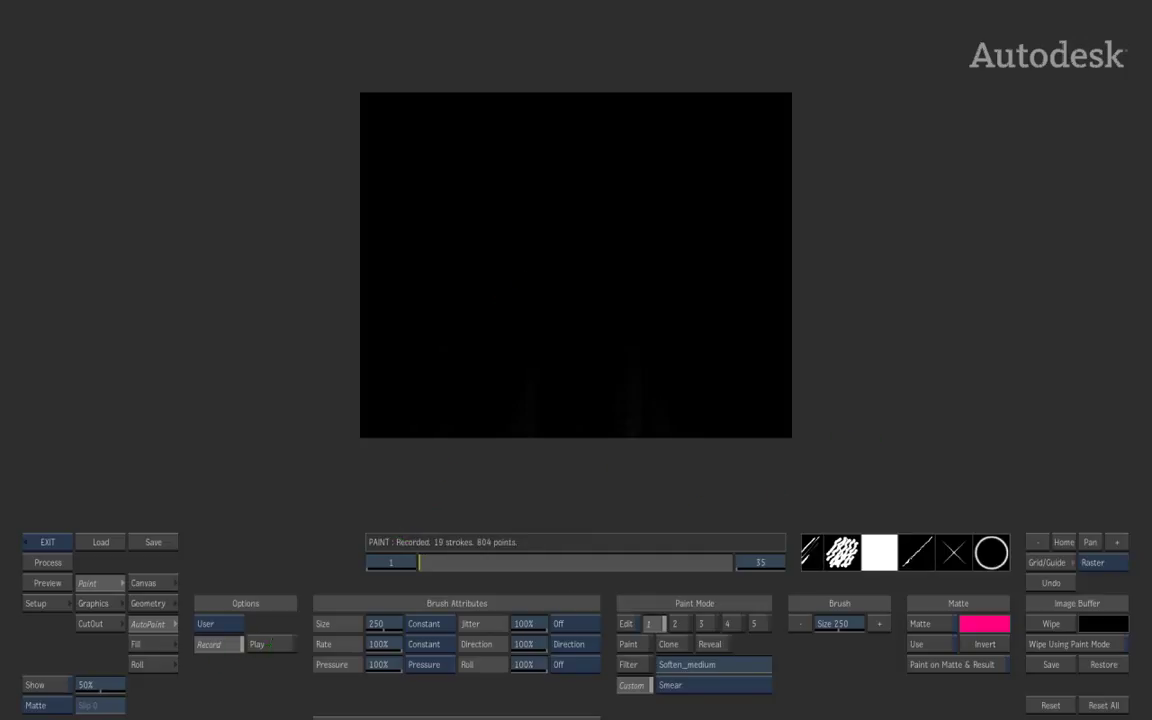
left_click(268, 645)
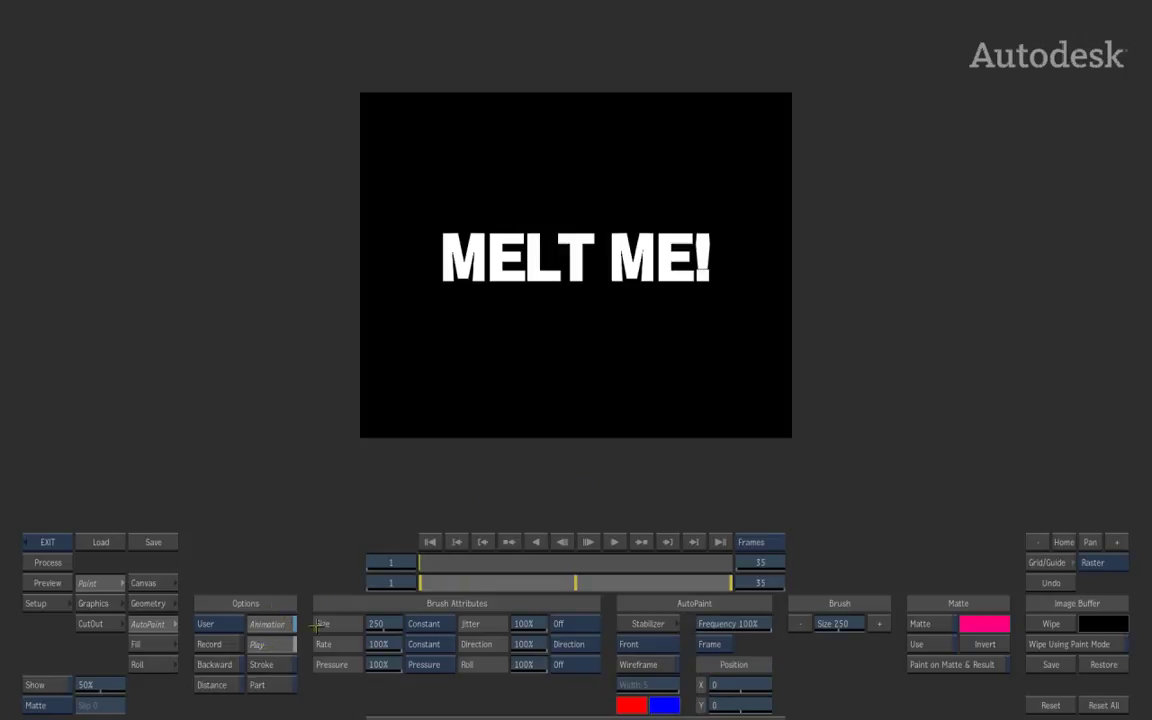
left_click(651, 664)
mouse_move(436, 564)
left_mouse_down()
mouse_move(722, 563)
mouse_move(398, 574)
mouse_move(685, 568)
mouse_move(295, 554)
left_mouse_up()
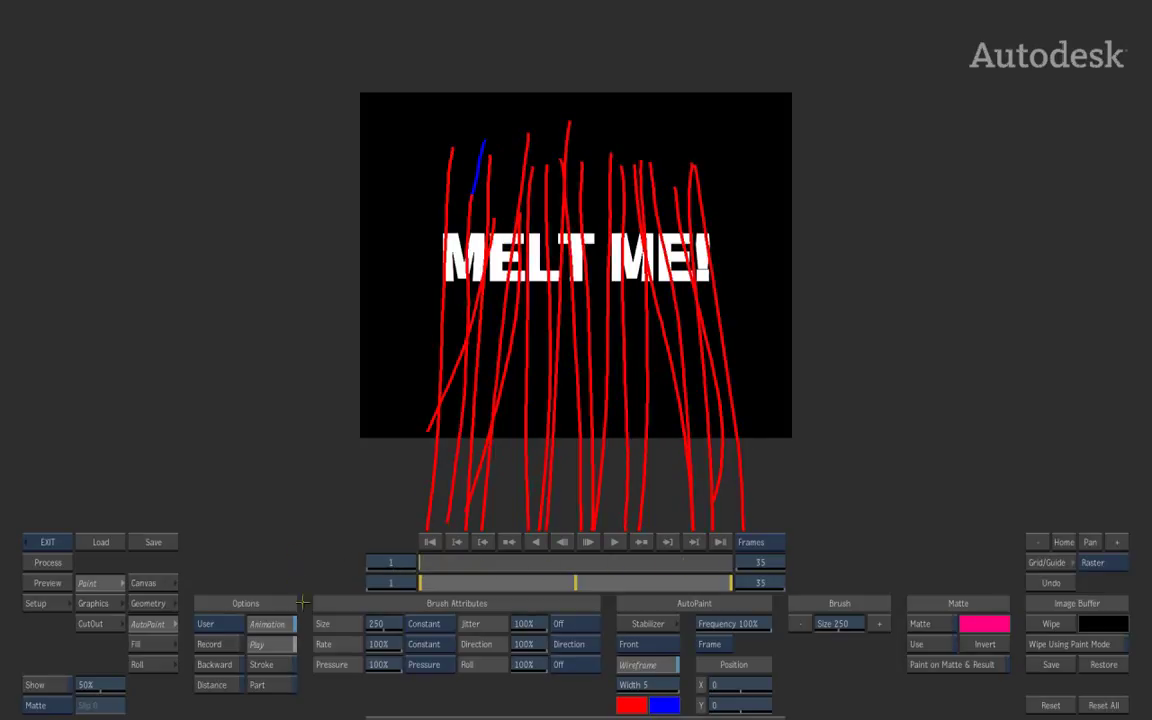
Enable the Stroke and Distance options for the recorded strokes, scrubbing the frames to check their timing.
left_click(278, 665)
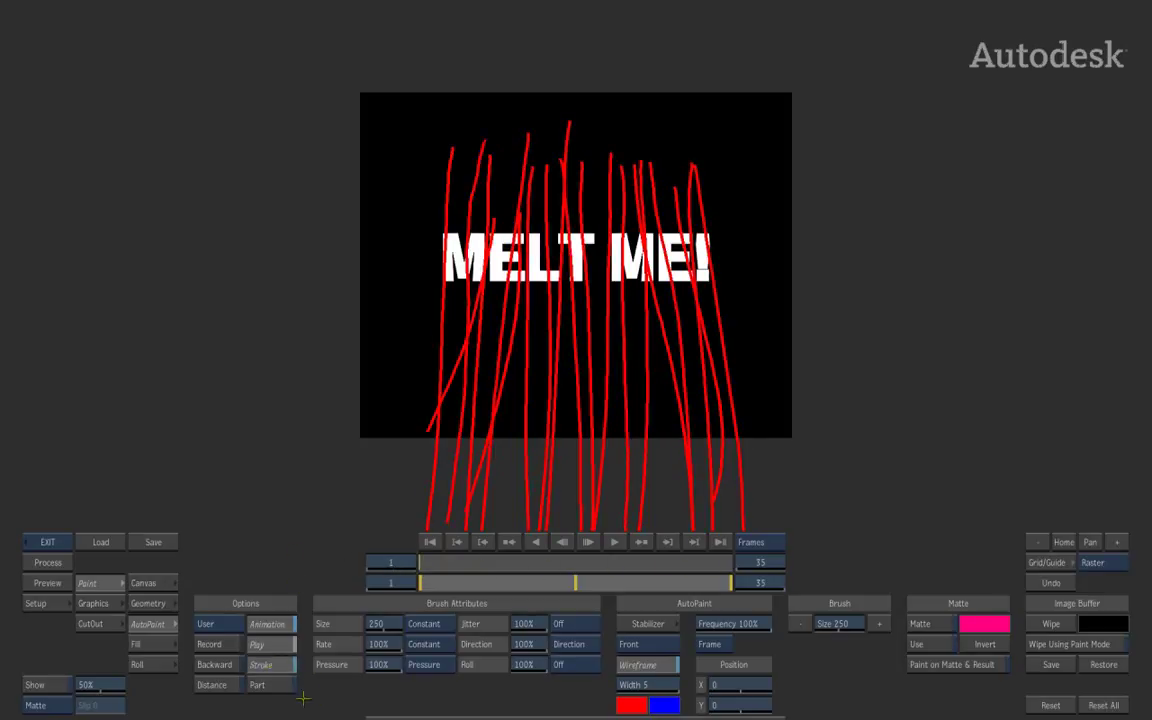
left_click(449, 566)
left_click_drag(449, 566, 341, 568)
left_click(214, 680)
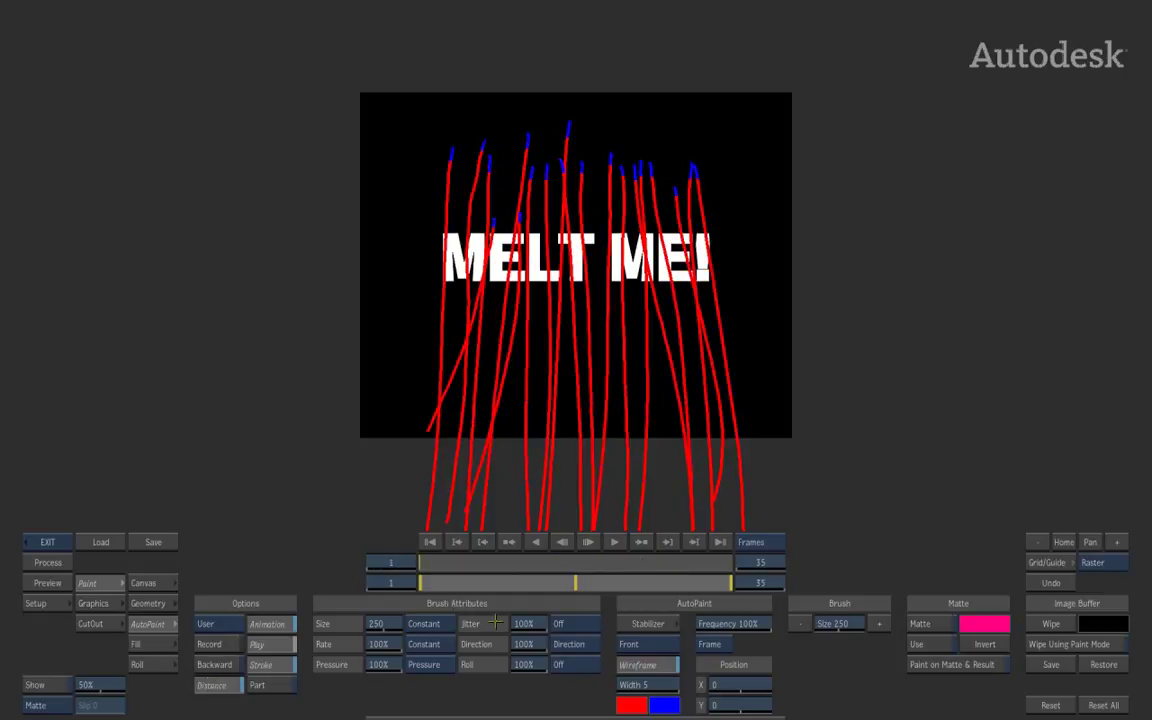
left_click(474, 567)
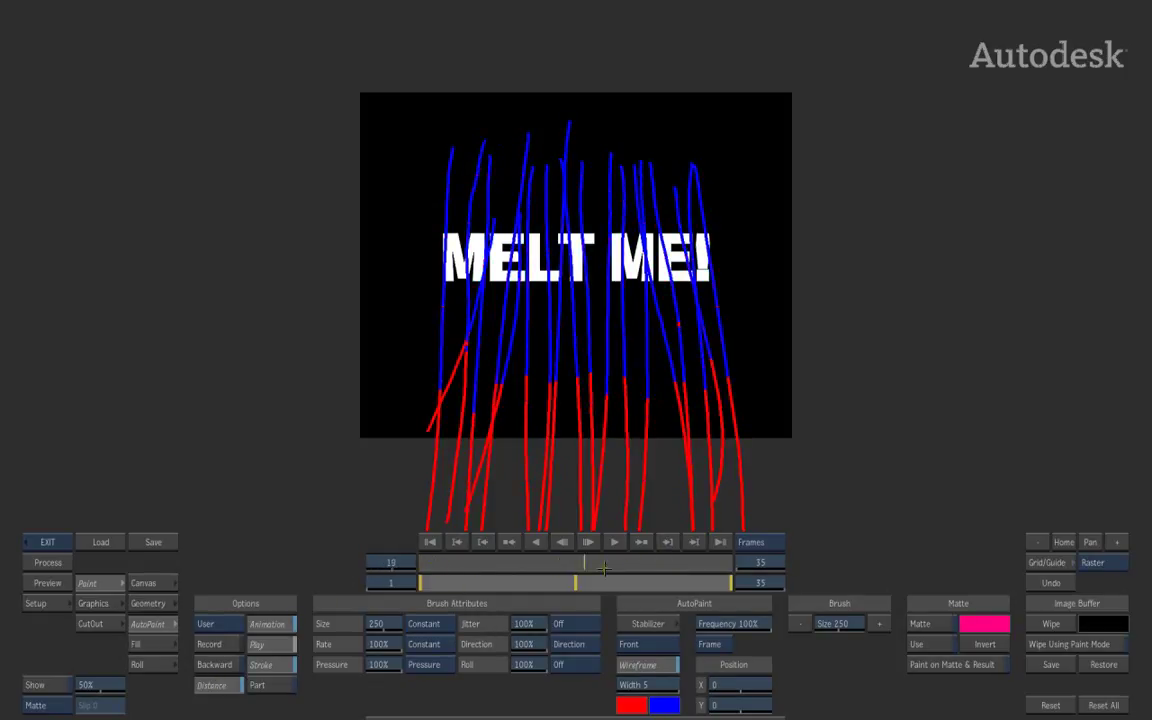
left_click_drag(474, 585, 347, 593)
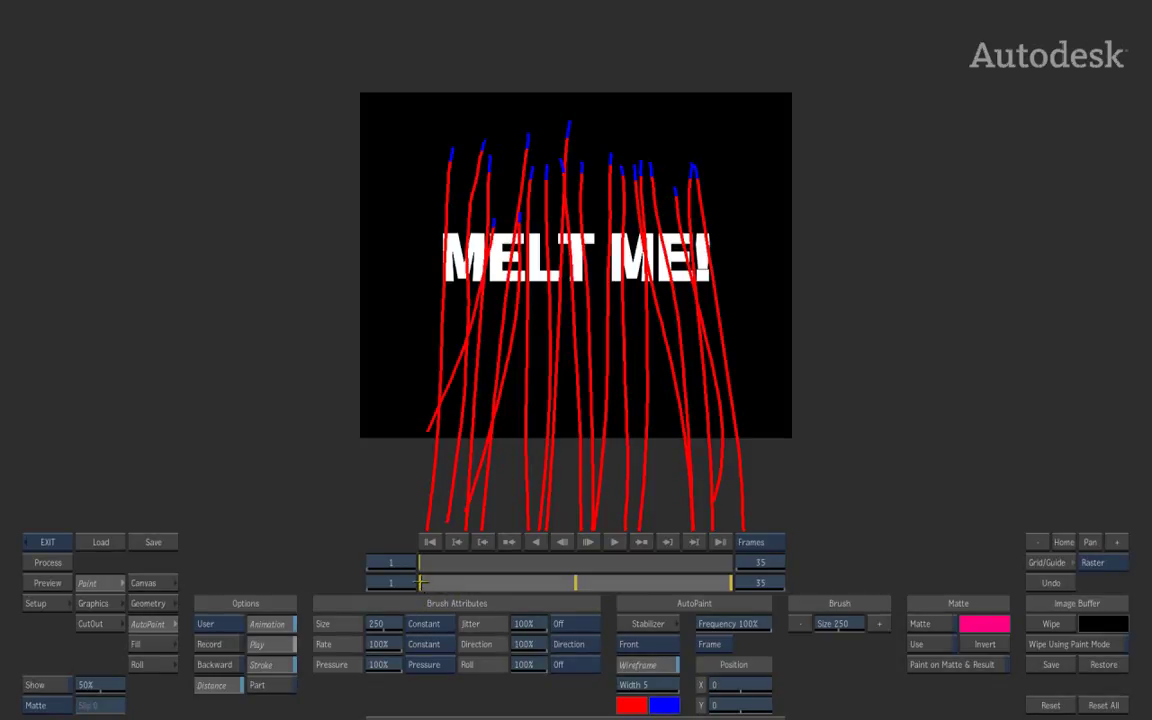
Limit the stroke playback to frames 5 through 25, then process the clip and review the result on the desktop.
mouse_move(421, 583)
left_mouse_down()
mouse_move(494, 580)
mouse_move(464, 587)
left_mouse_up()
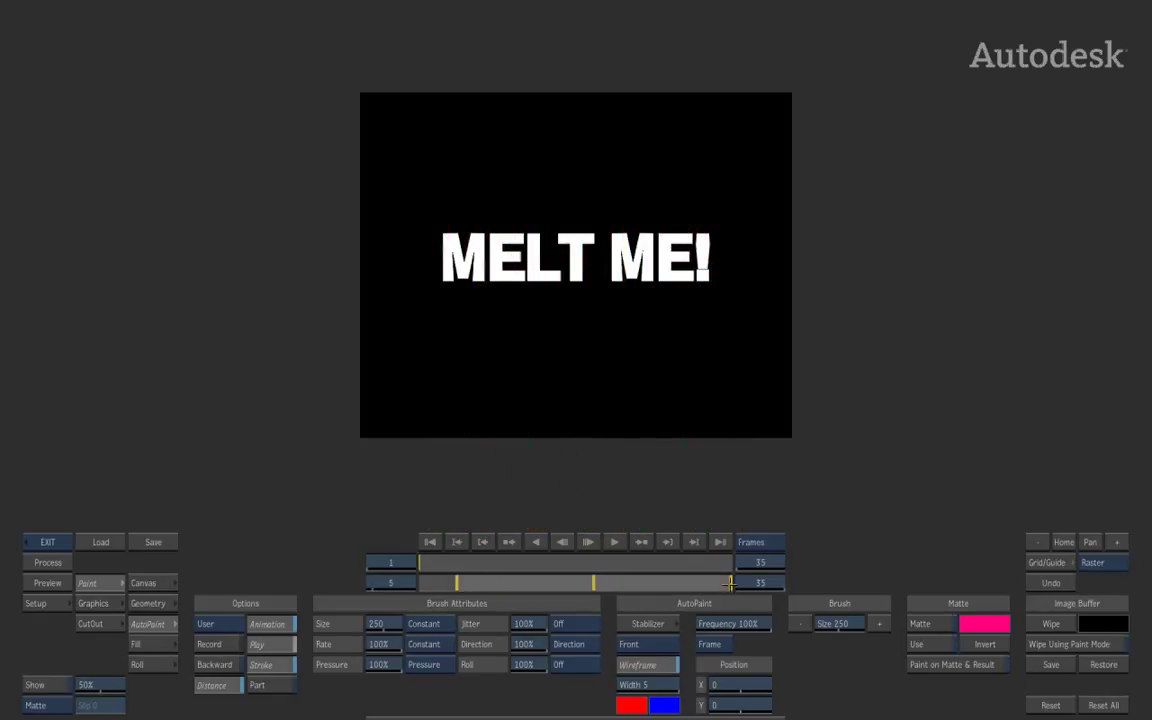
left_click_drag(731, 584, 640, 588)
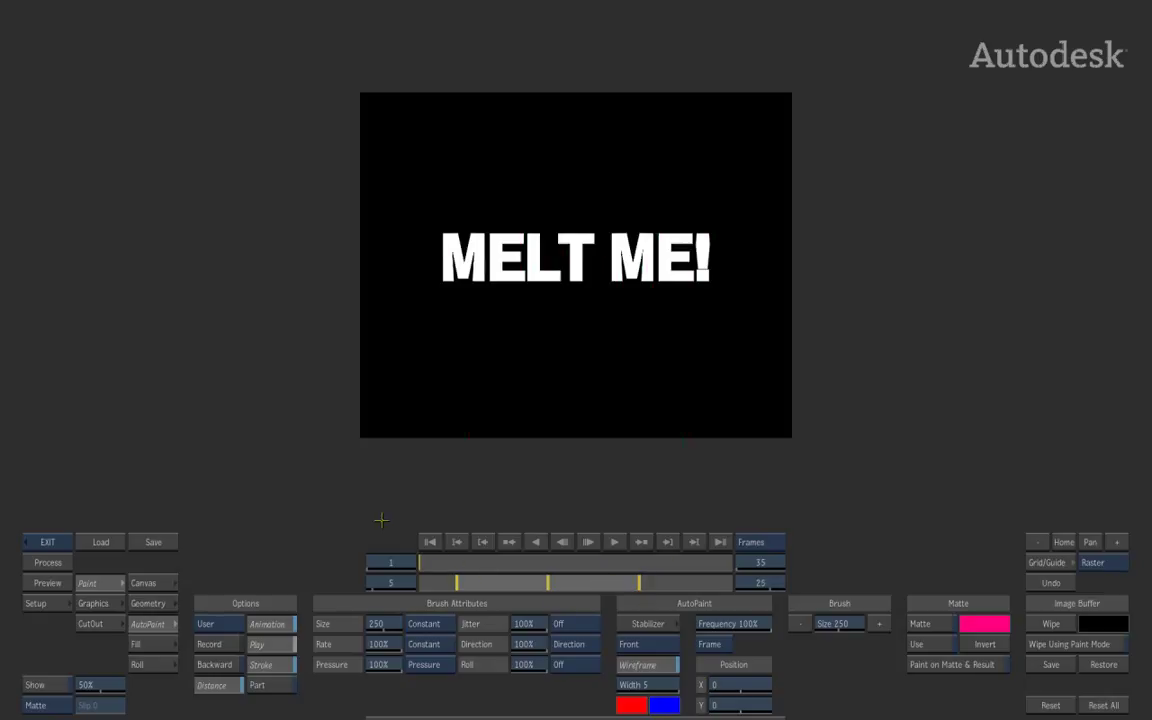
left_click(48, 562)
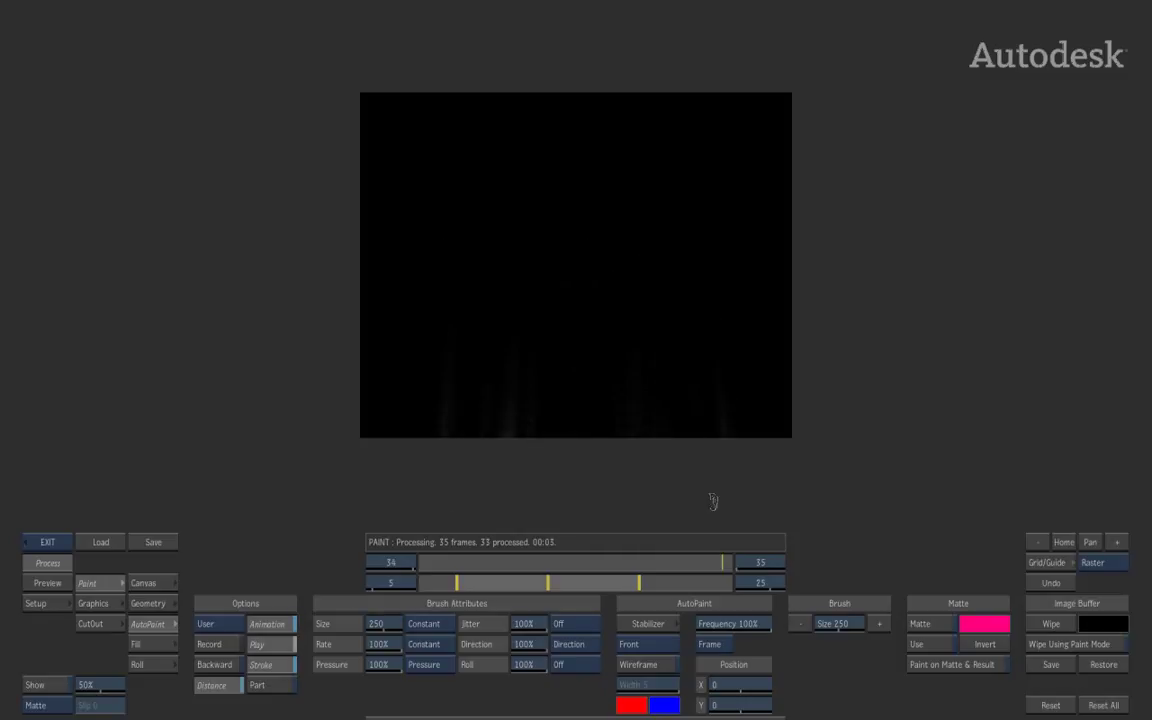
left_click(48, 541)
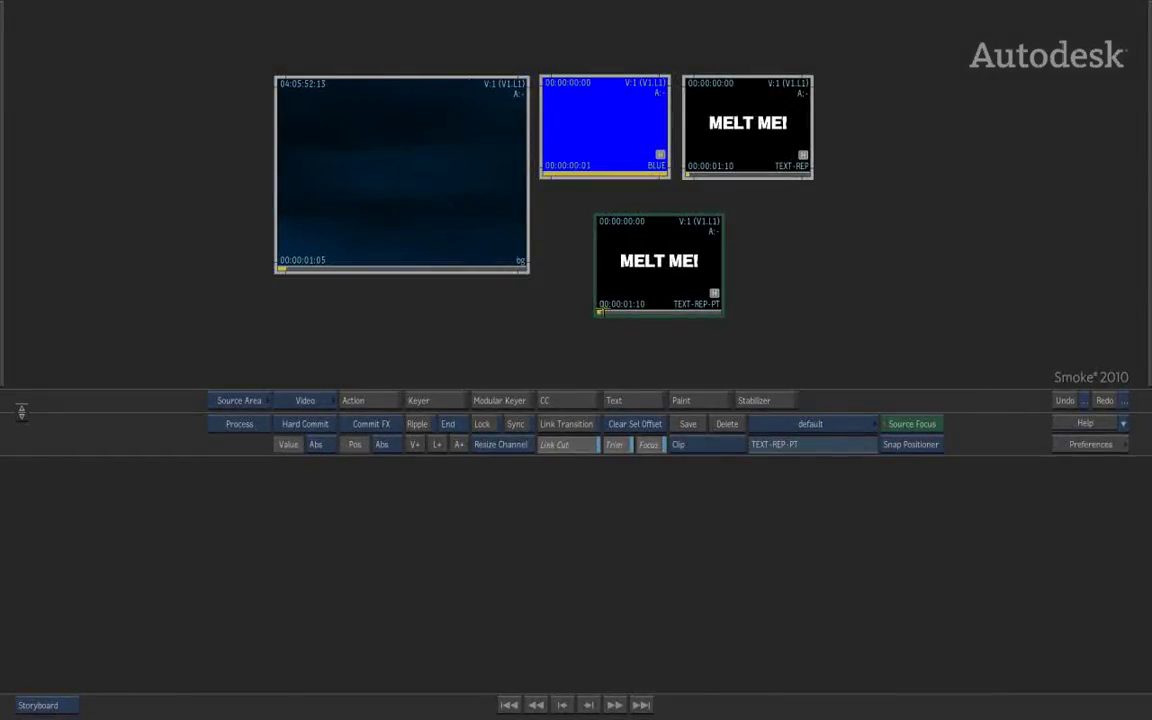
left_click_drag(602, 308, 659, 299)
left_click_drag(730, 298, 508, 329)
Average the TEXT-REP-PT clip over 3 past frames with Uniform Average and place the result beside it.
left_click(311, 400)
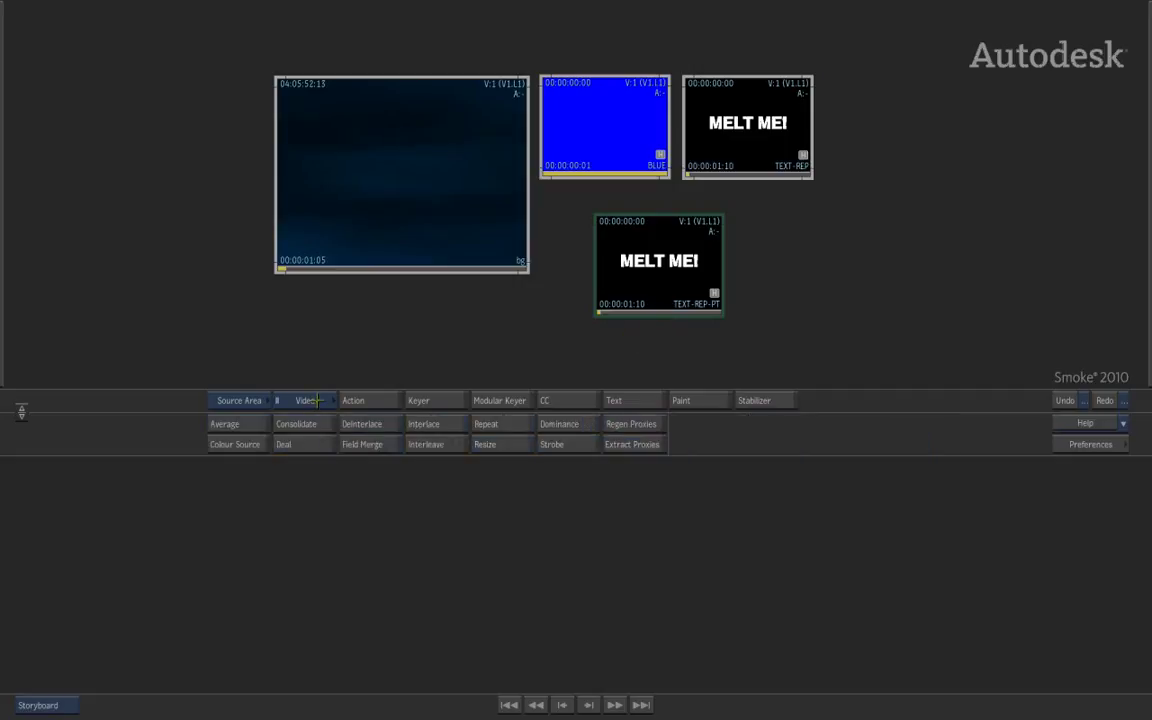
left_click(251, 423)
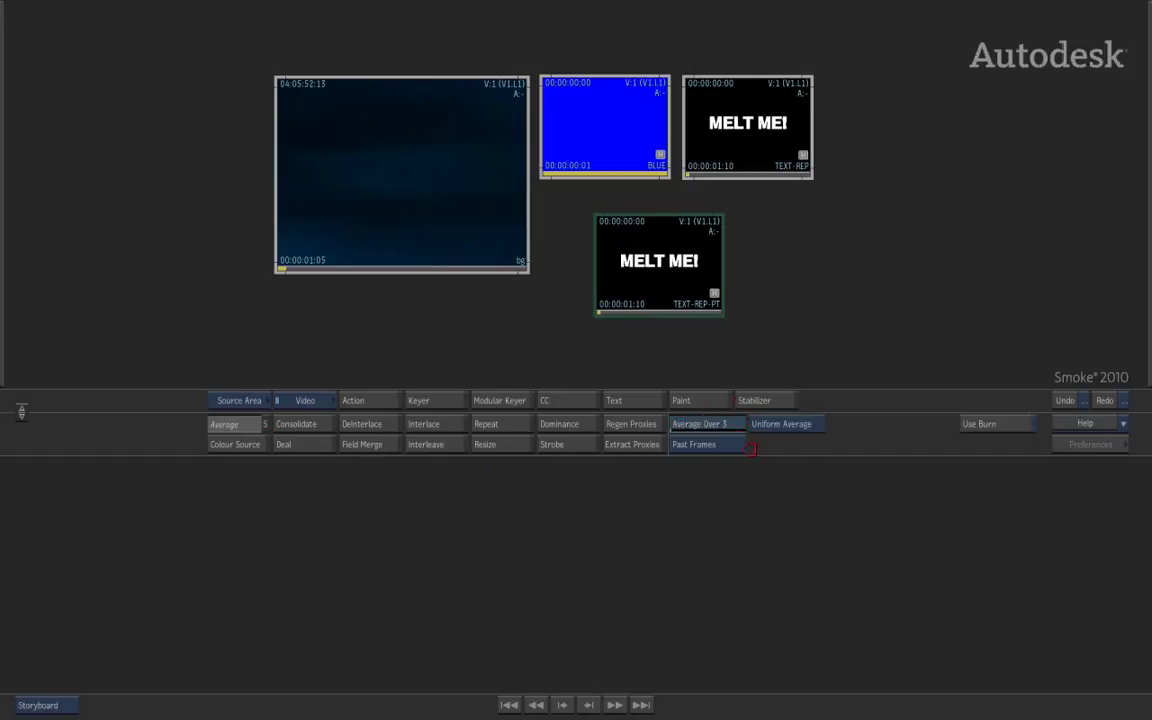
left_click(810, 250)
mouse_move(784, 297)
left_mouse_down()
mouse_move(877, 287)
mouse_move(790, 294)
left_mouse_up()
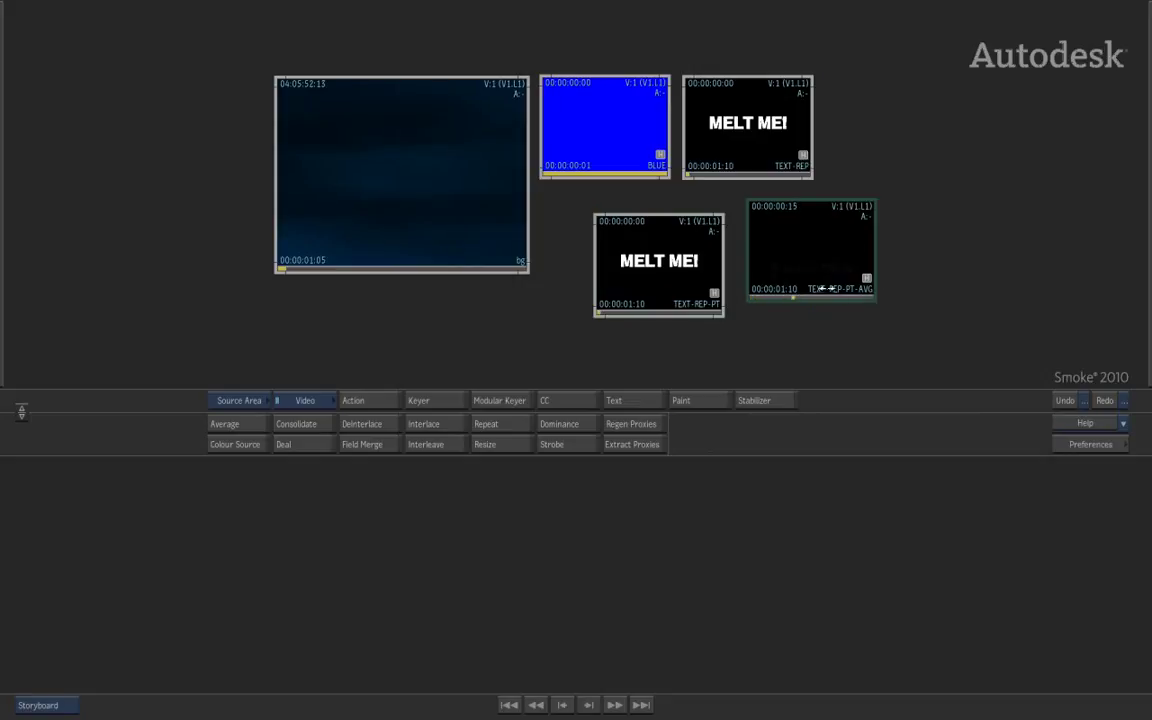
mouse_move(824, 238)
left_mouse_down()
mouse_move(802, 270)
mouse_move(817, 257)
left_mouse_up()
mouse_move(756, 305)
left_mouse_down()
mouse_move(820, 298)
mouse_move(744, 304)
left_mouse_up()
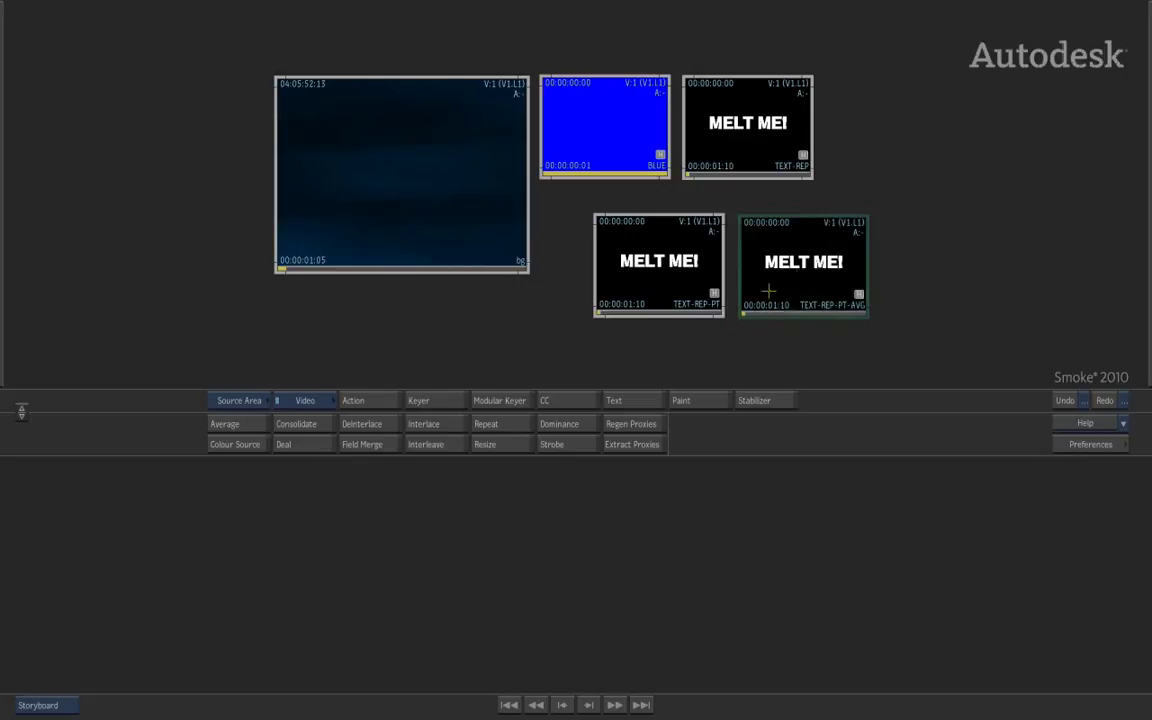
left_click_drag(799, 264, 794, 255)
Load a cleared Action setup with bg as back, BLUE as front and TEXT-REP-PT-AVG as matte.
left_click(351, 424)
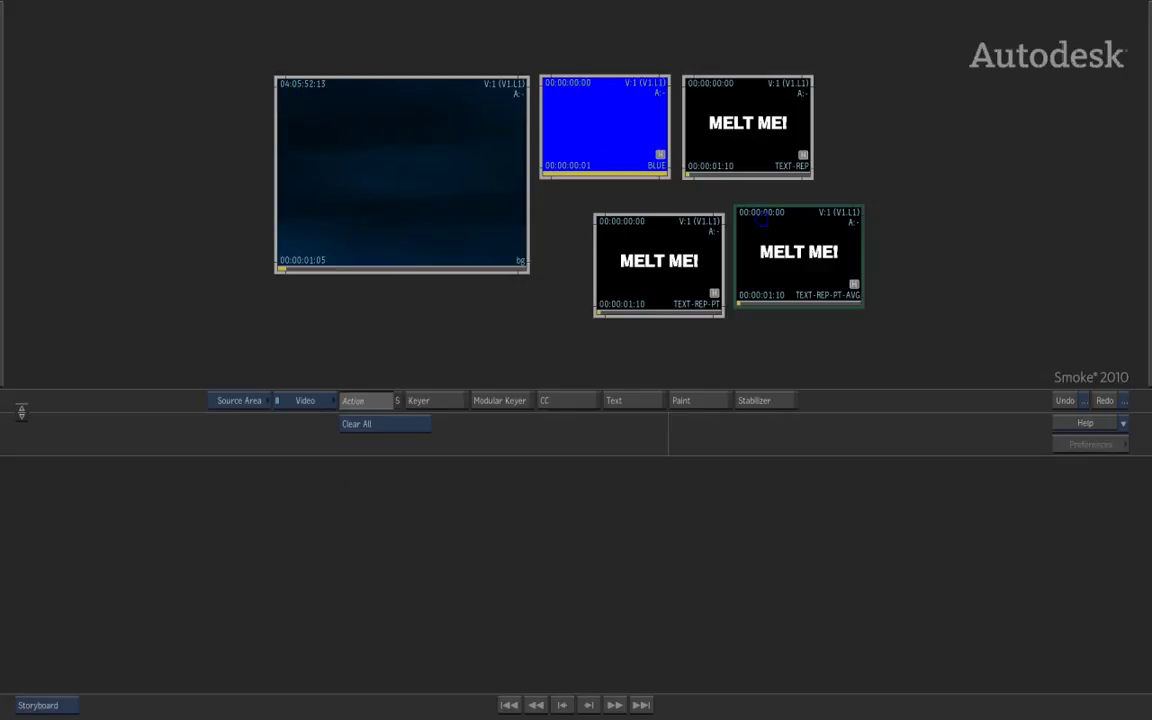
left_click(763, 216)
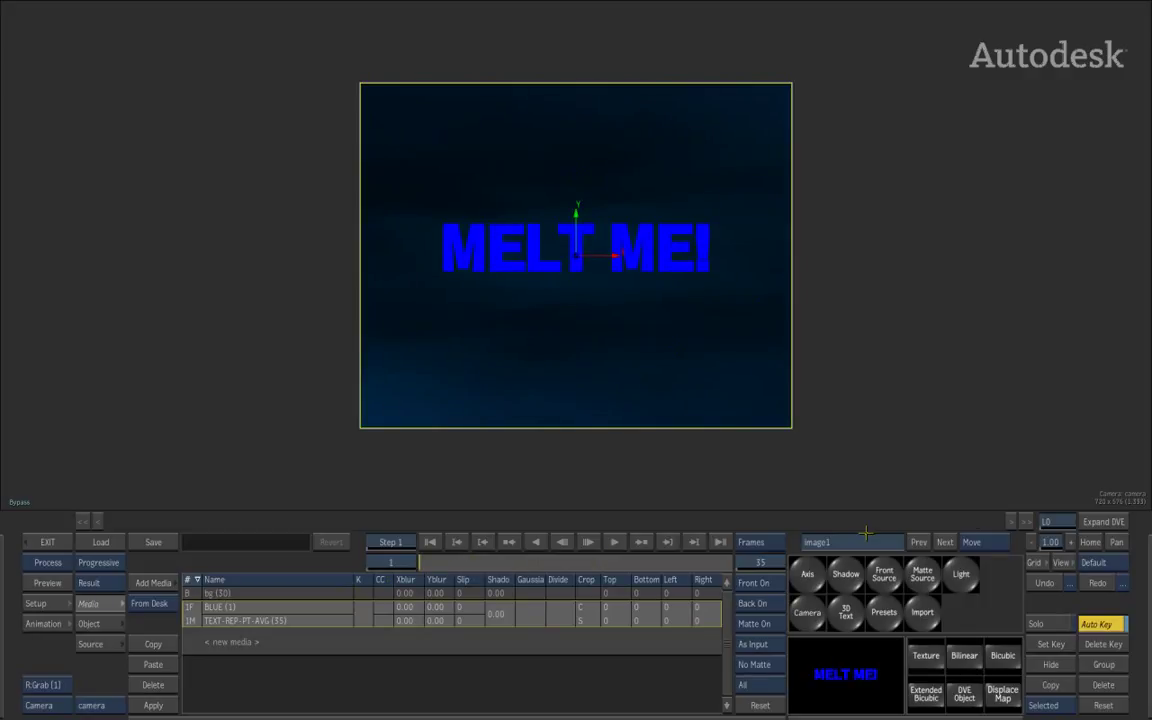
Add a shadow to the text image, enable Gaussian blur and set the shadow softness to 6.00.
left_click(846, 574)
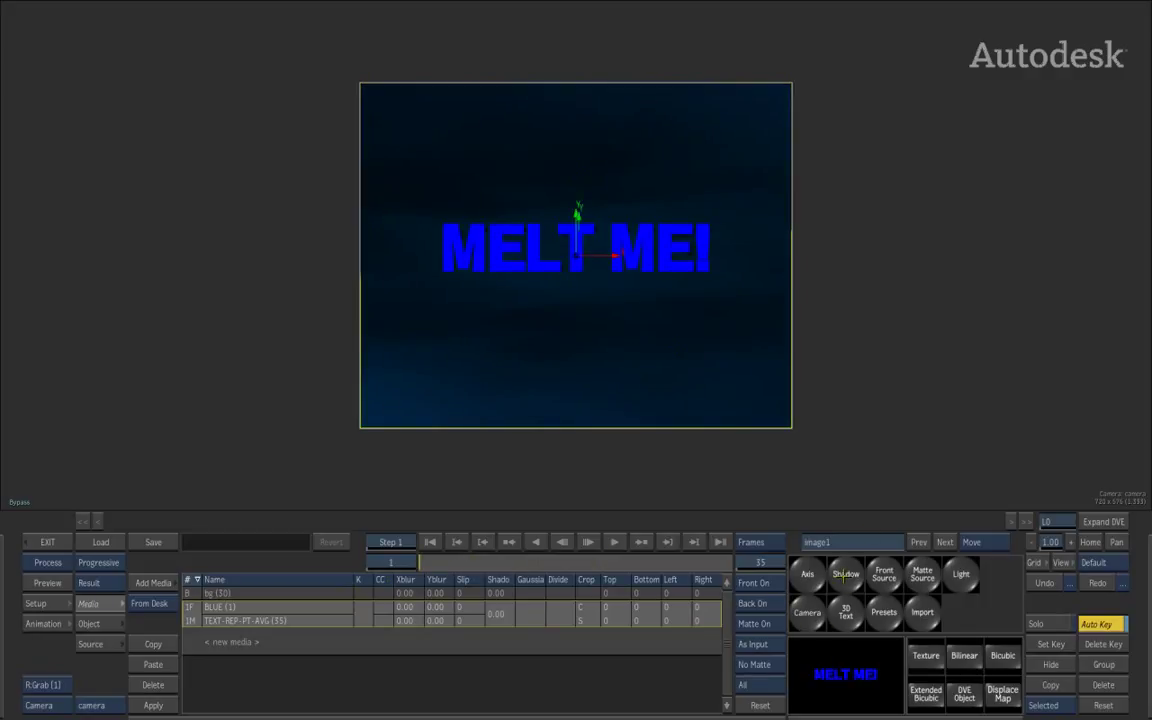
left_click(522, 625)
left_click_drag(494, 617, 517, 613)
left_click_drag(432, 563, 280, 577)
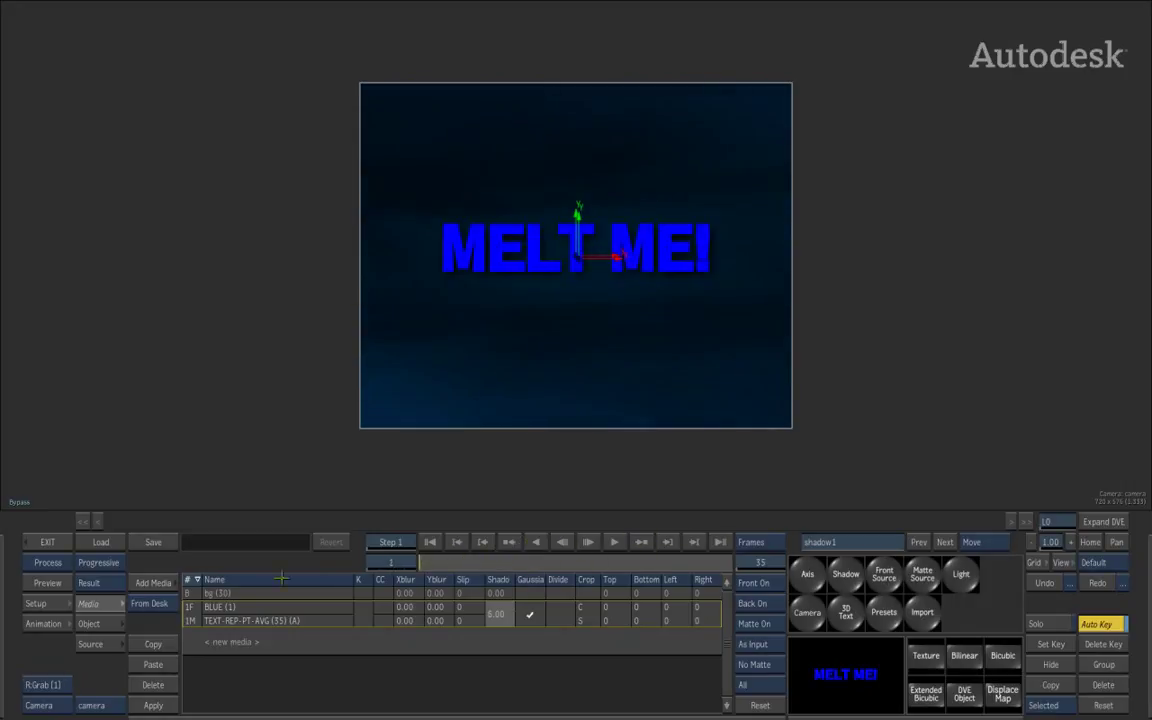
Process the Action composite and play the bg-ACT result in the player.
left_click(47, 562)
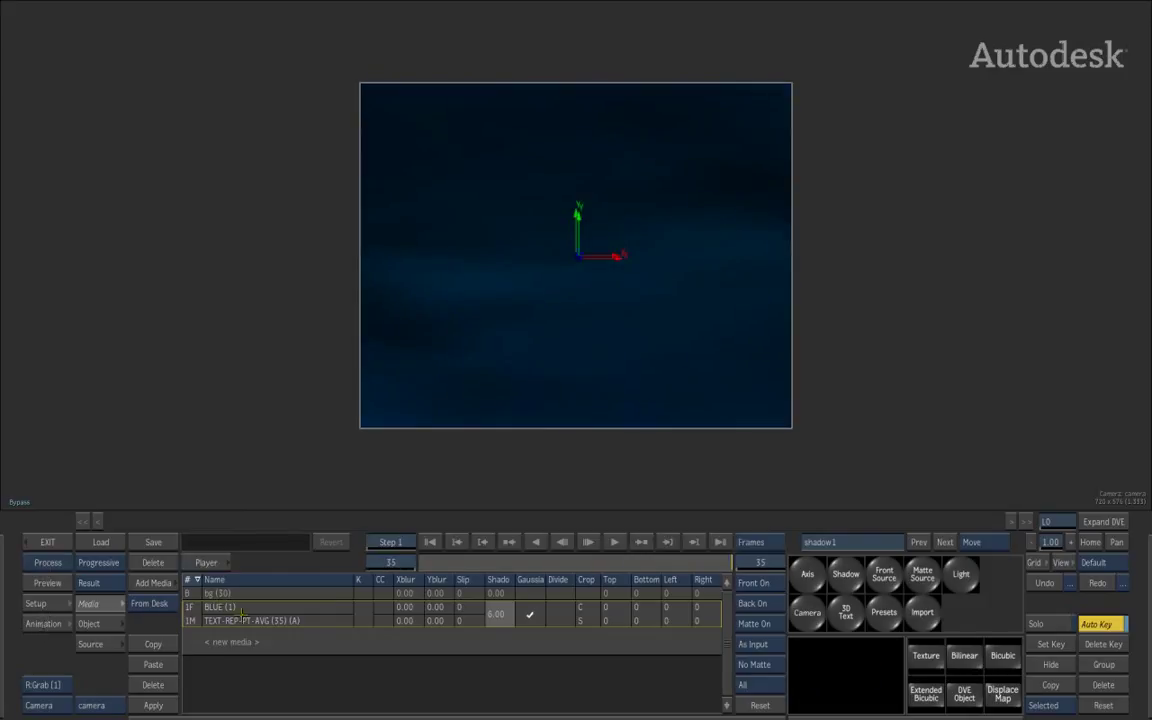
left_click(210, 562)
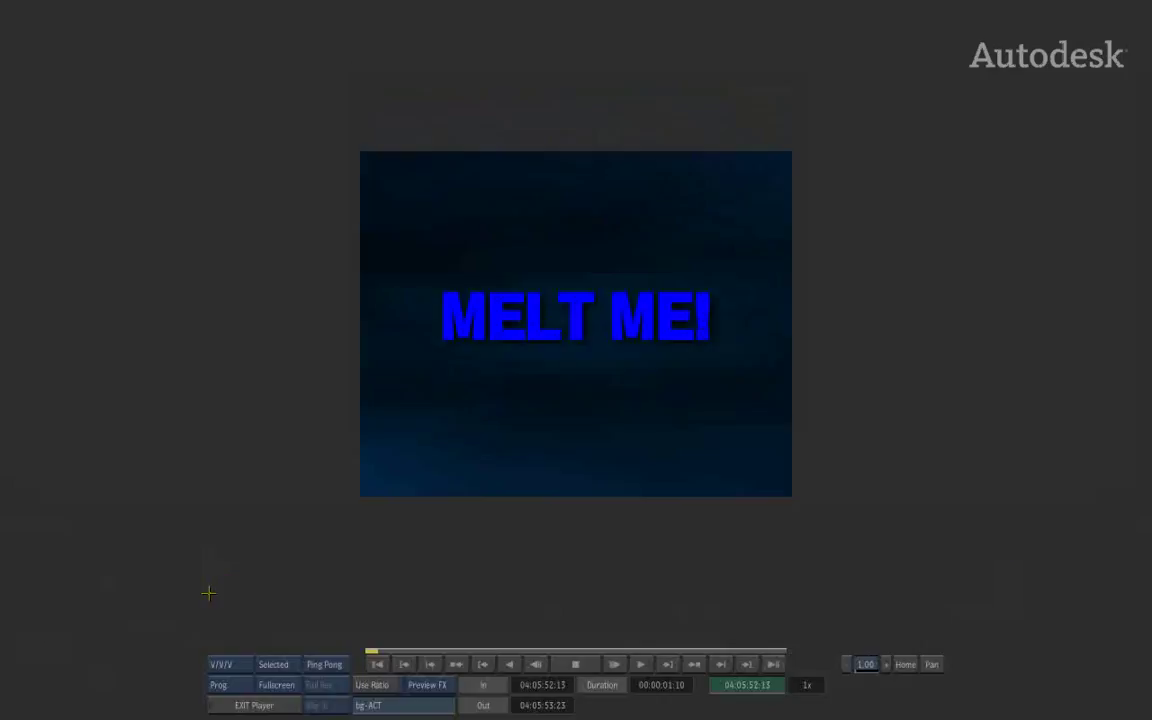
left_click(642, 665)
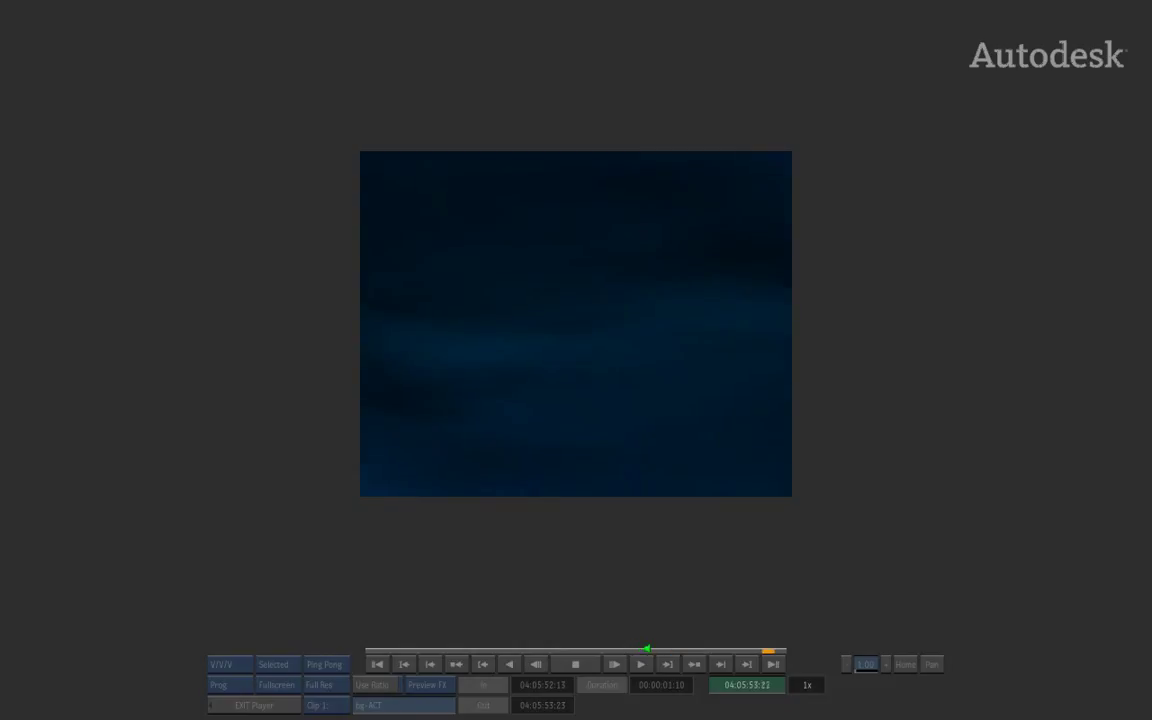